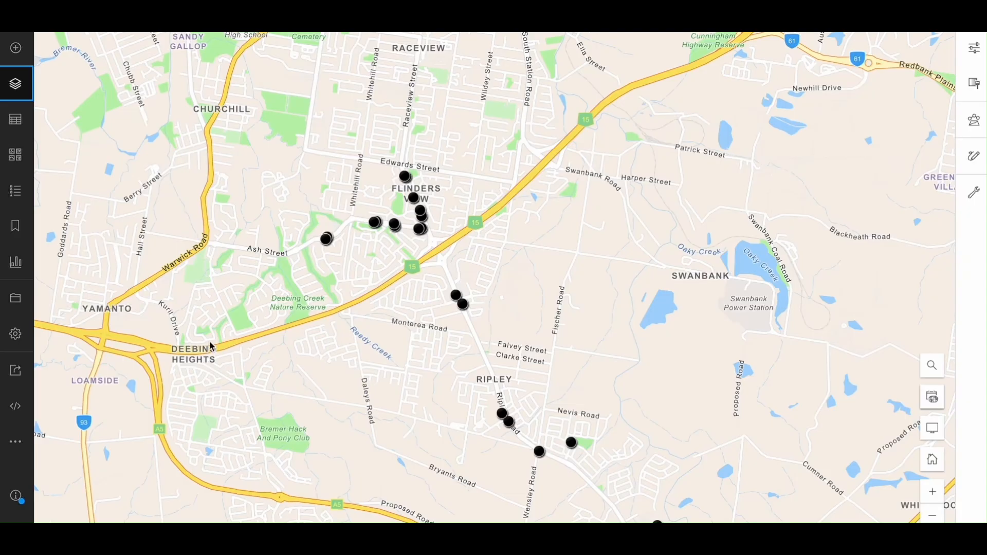
Switch the map's basemap to Imagery.
left_click(15, 155)
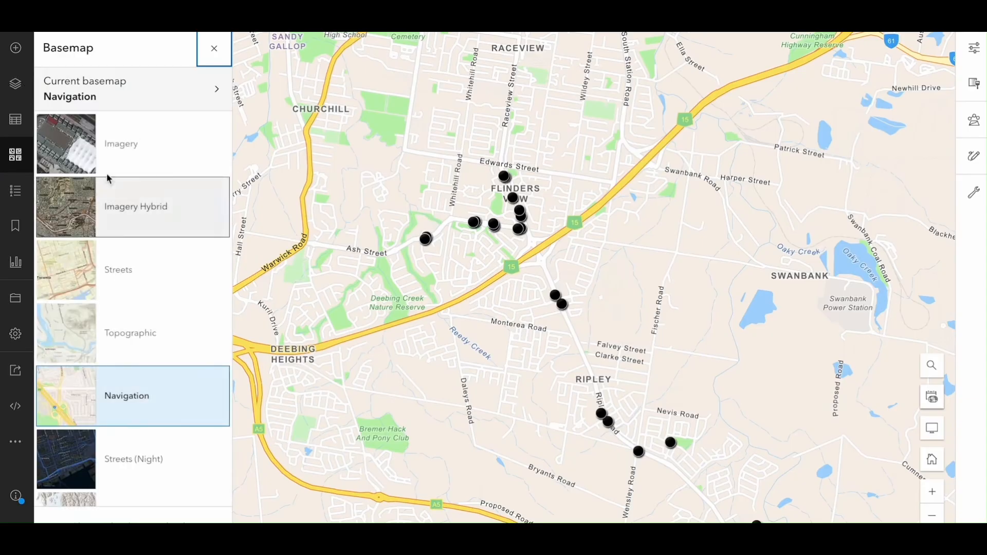
left_click(128, 157)
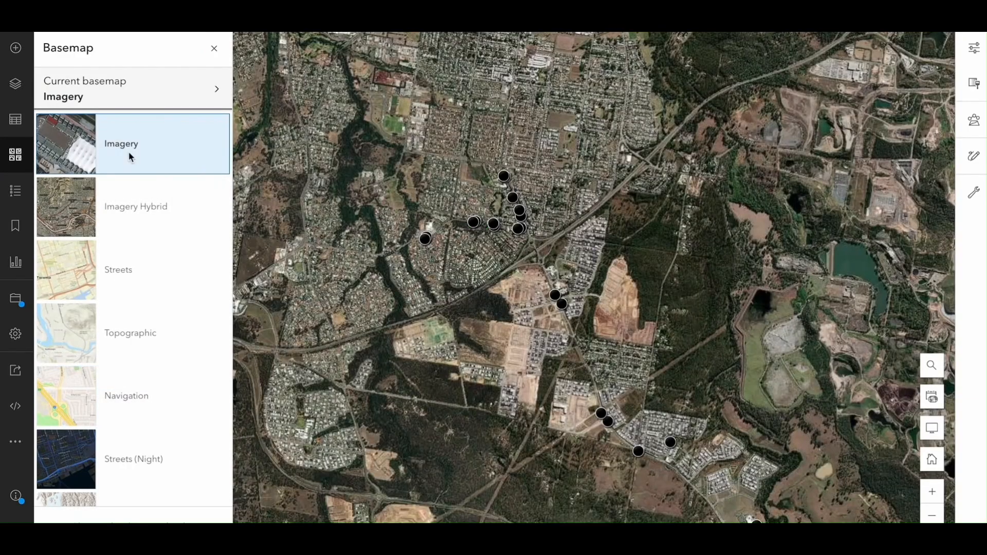
left_click(214, 50)
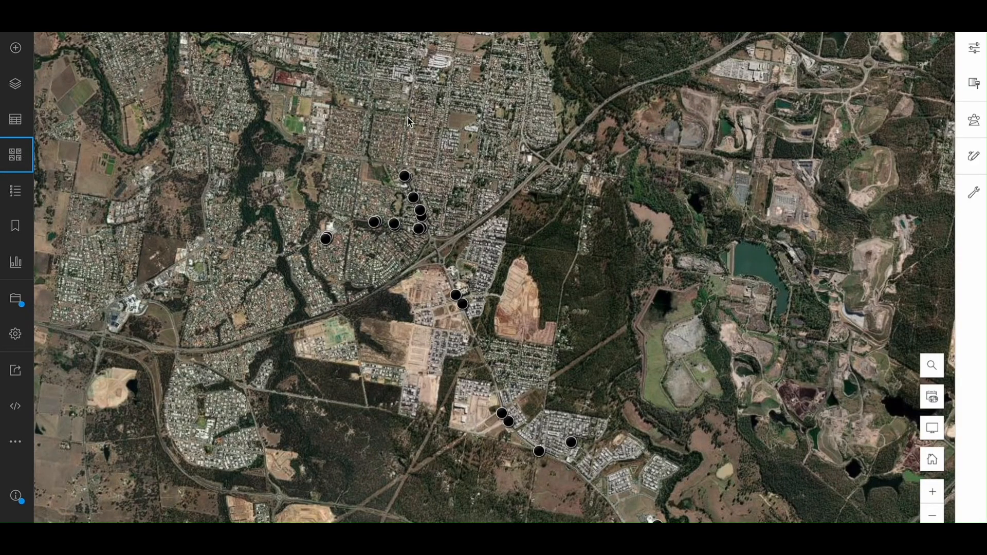
Open the Create Buffers tool from the proximity analysis tools.
left_click(973, 131)
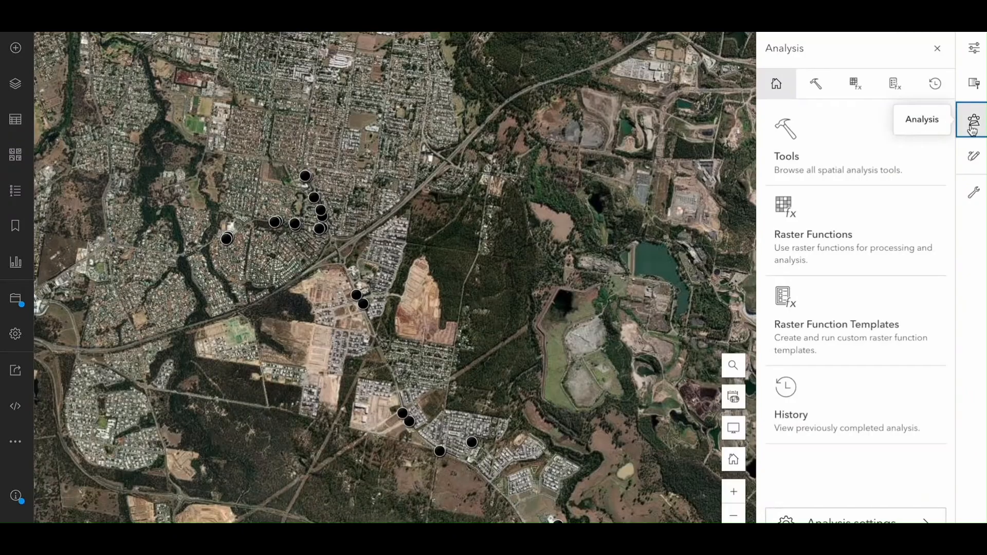
left_click(844, 165)
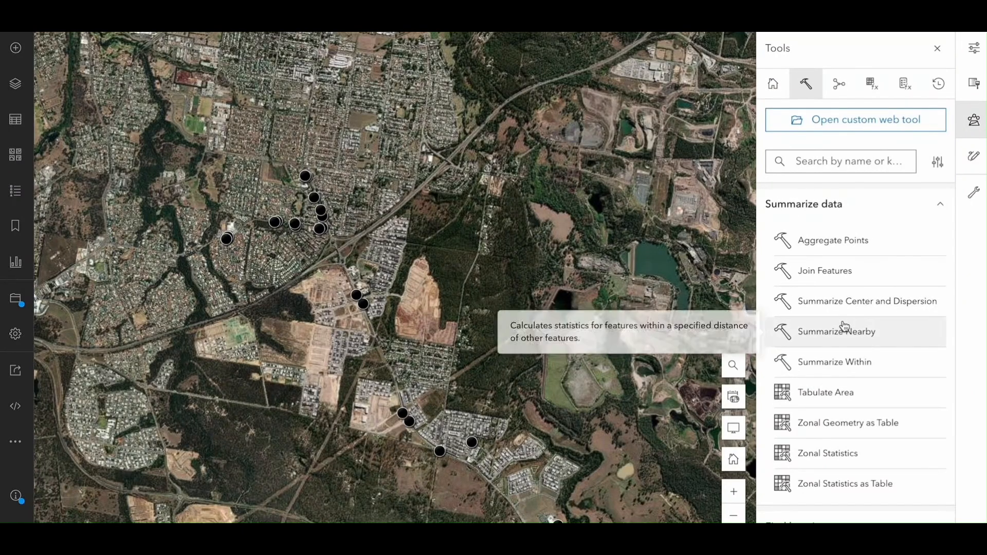
scroll(843, 325, "down", 5)
scroll(843, 325, "down", 3)
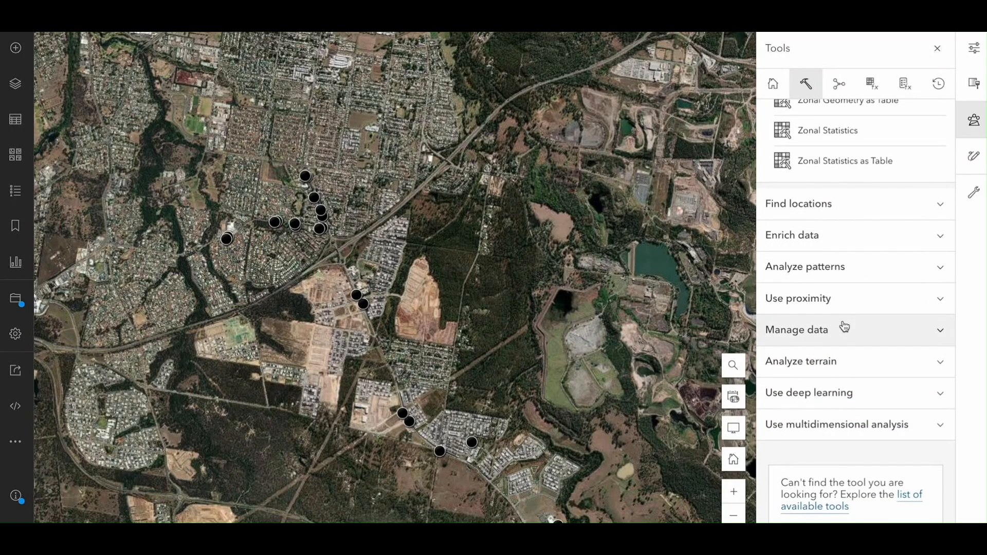
scroll(840, 205, "up", 6)
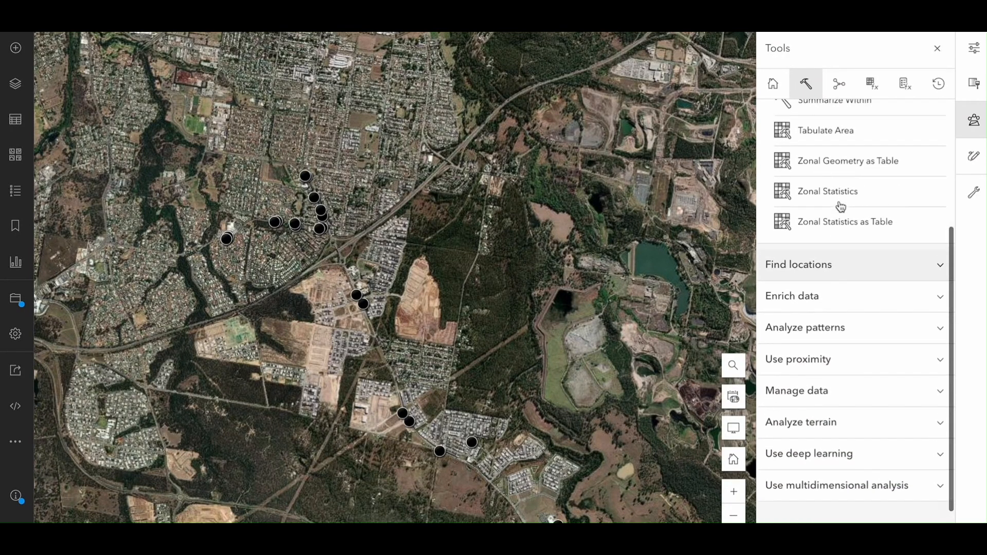
scroll(840, 205, "up", 2)
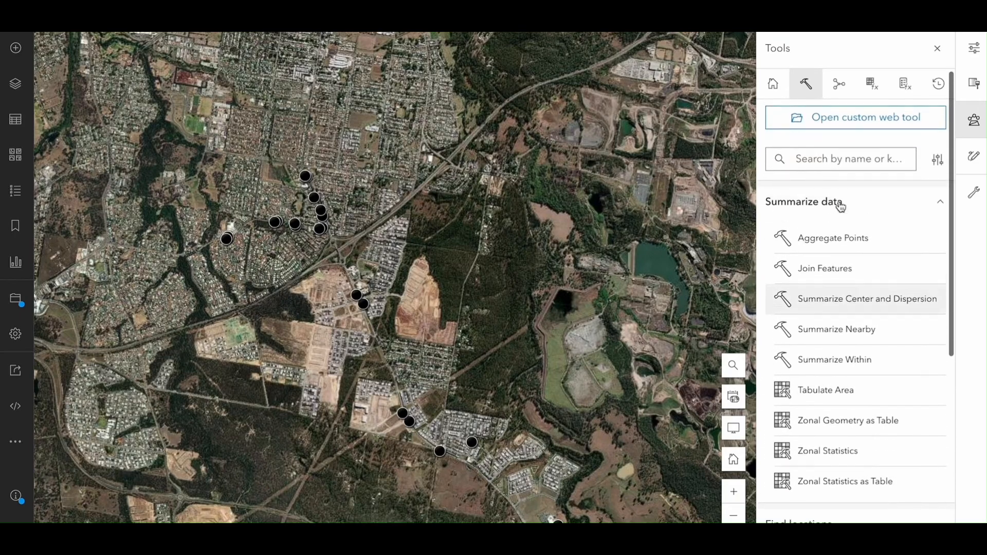
left_click(939, 213)
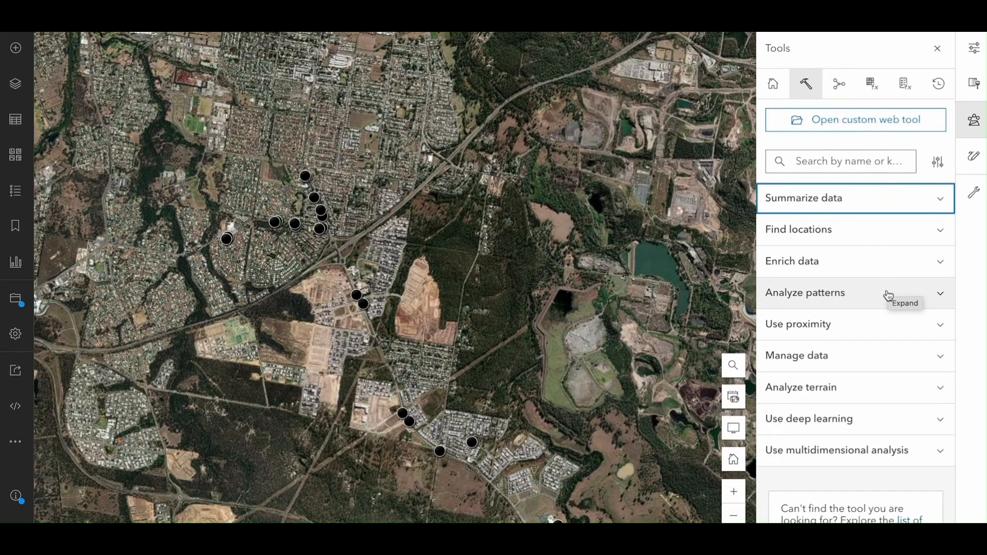
left_click(879, 328)
scroll(878, 327, "down", 4)
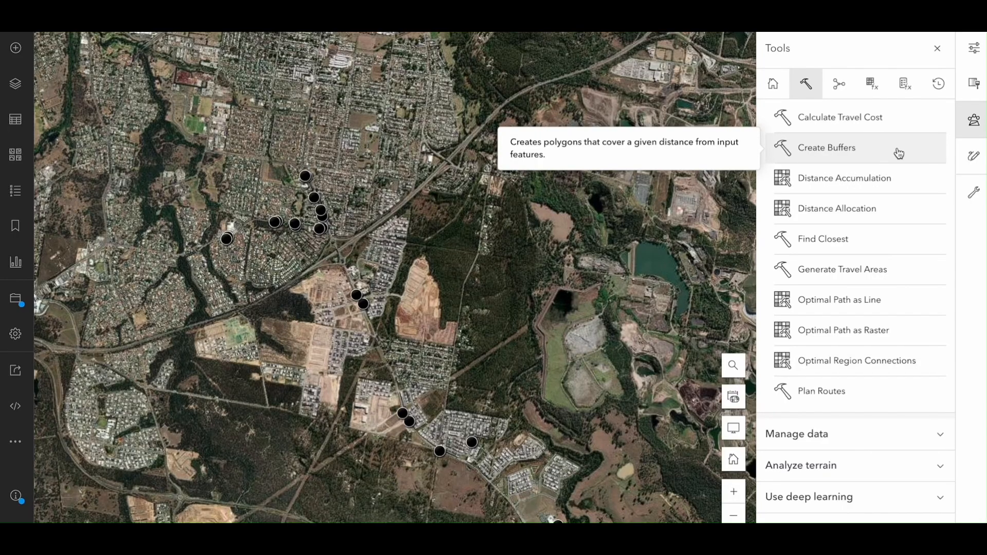
left_click(877, 147)
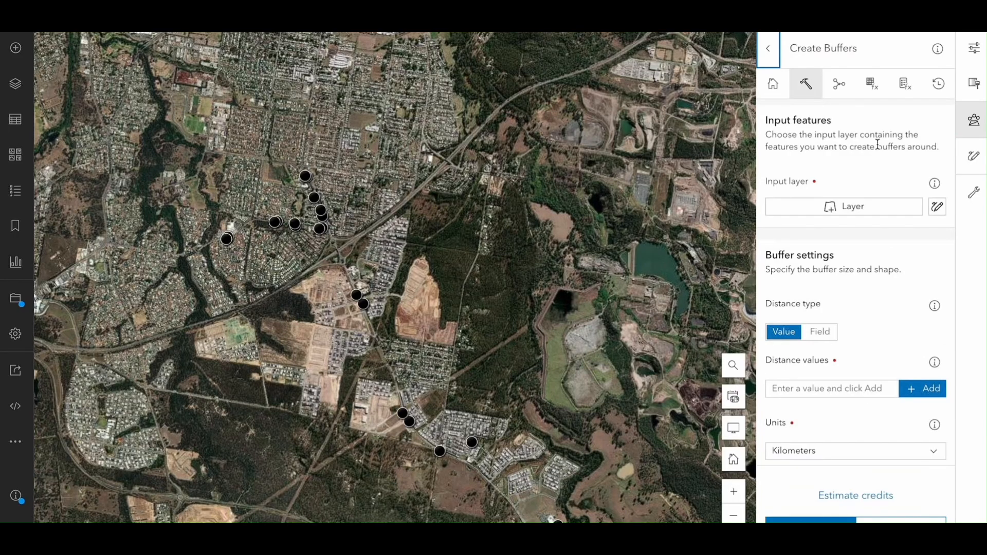
Choose the Bus Stops (Points) layer as the input layer for the buffers.
scroll(863, 172, "down", 1)
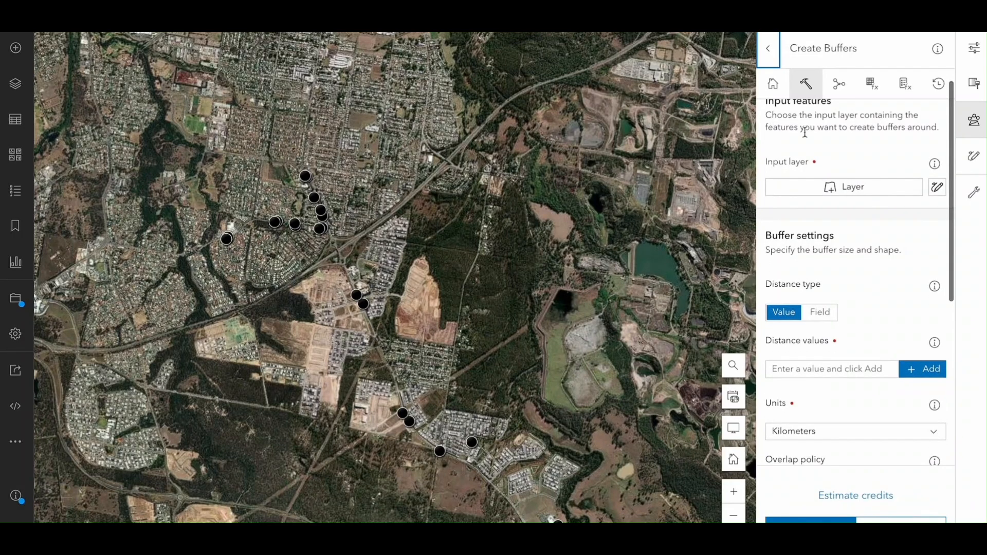
left_click(860, 193)
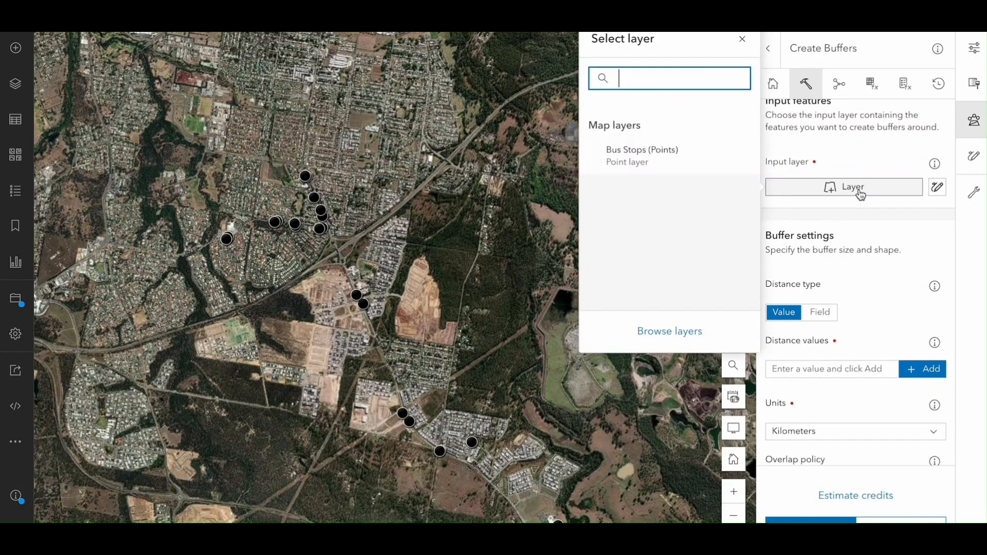
left_click(596, 164)
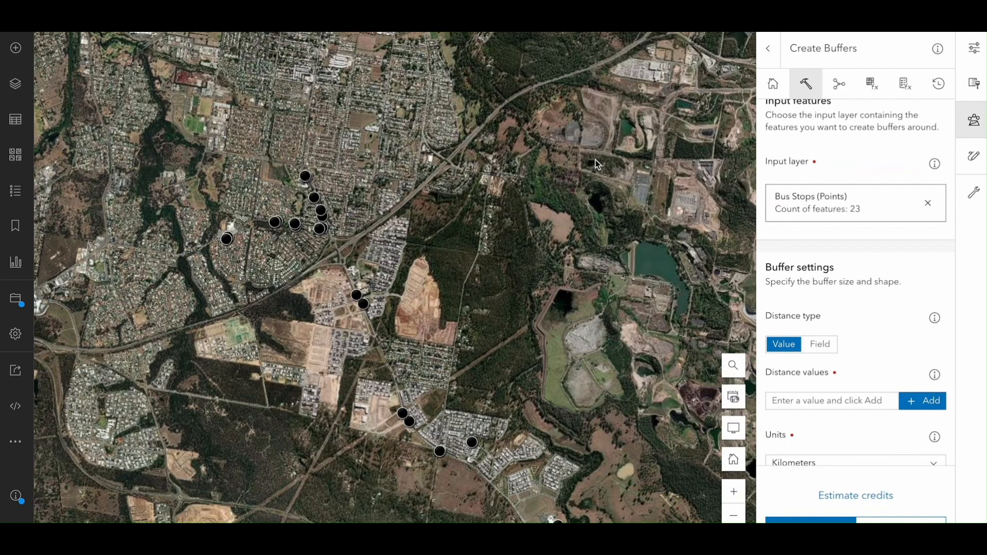
Add a buffer distance value of 400 and set its units to Meters.
scroll(820, 282, "down", 3)
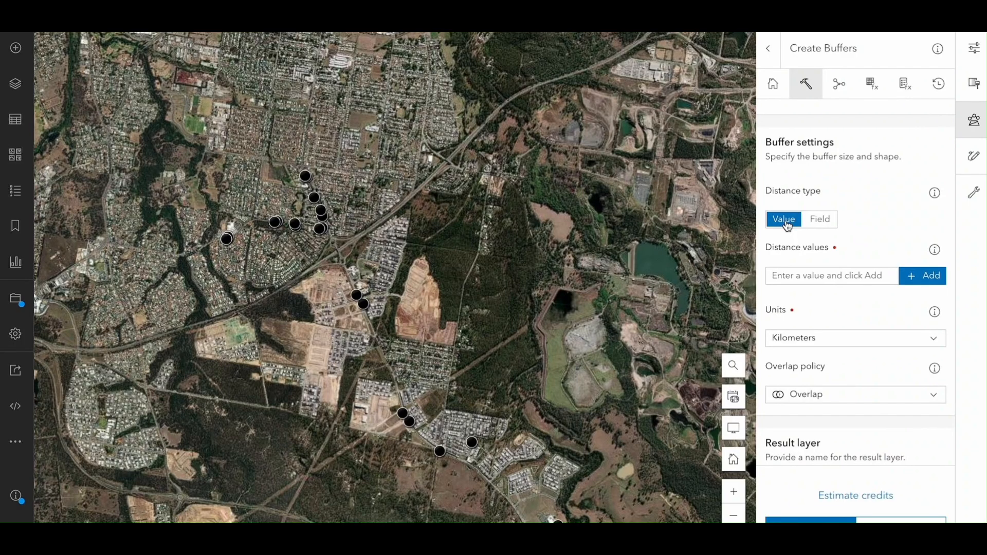
scroll(853, 237, "down", 1)
left_click(845, 245)
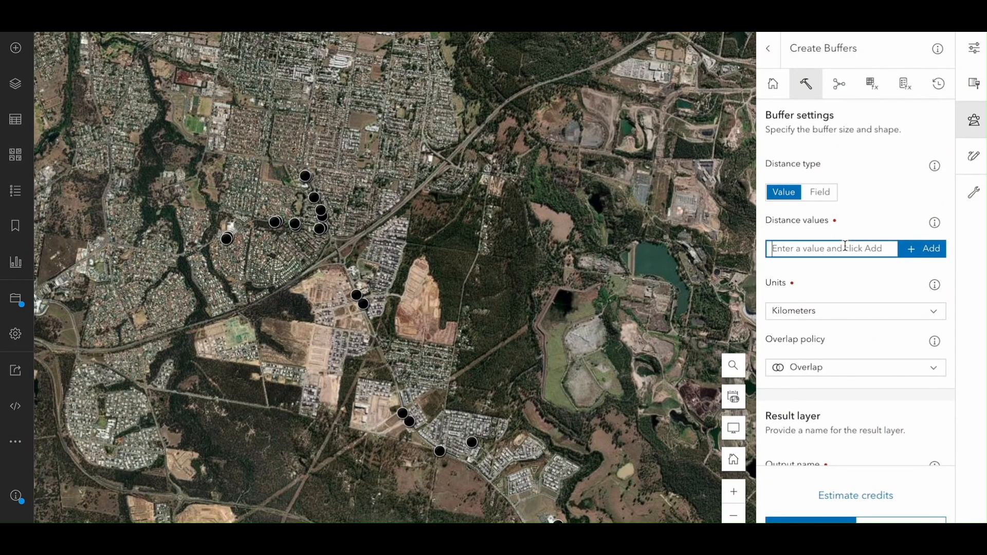
type("400")
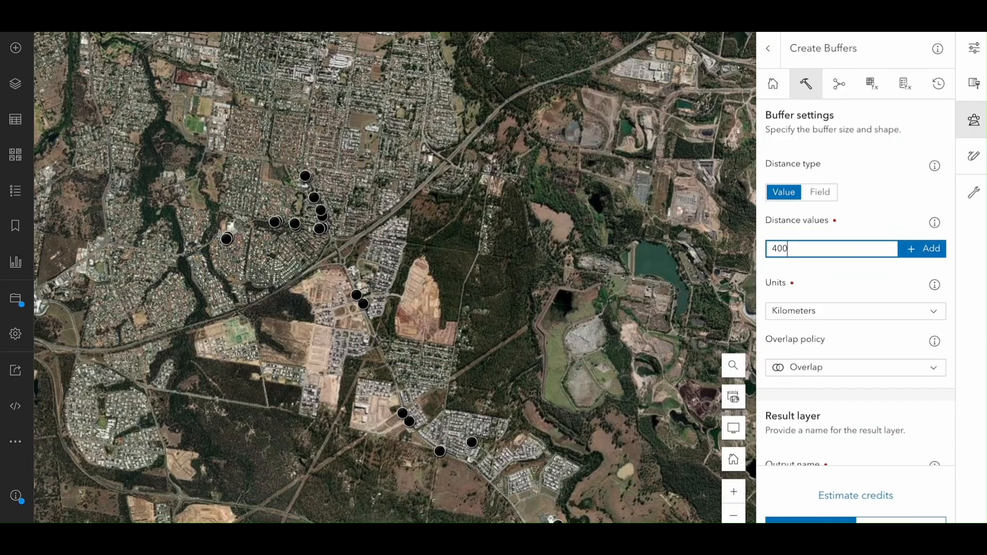
left_click(906, 252)
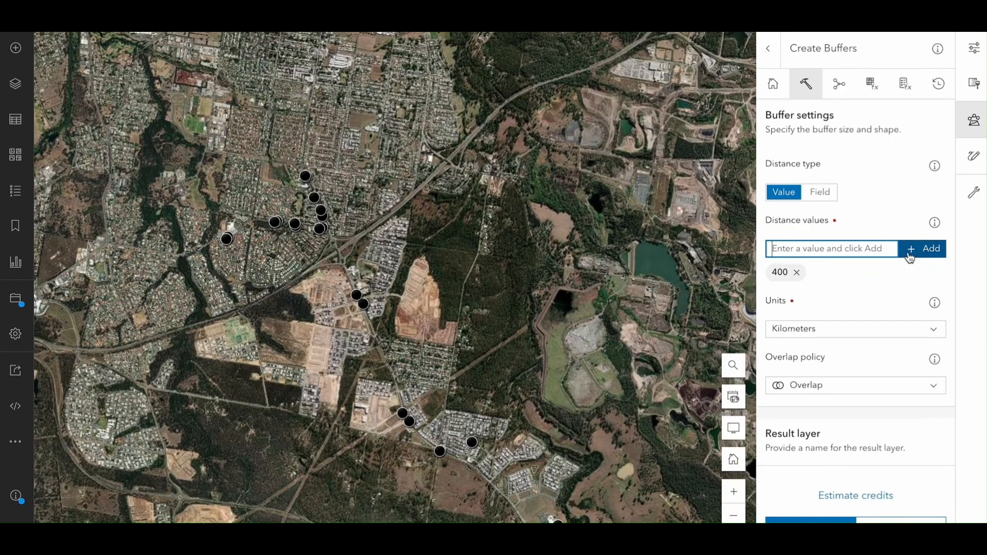
scroll(881, 273, "down", 1)
left_click(896, 258)
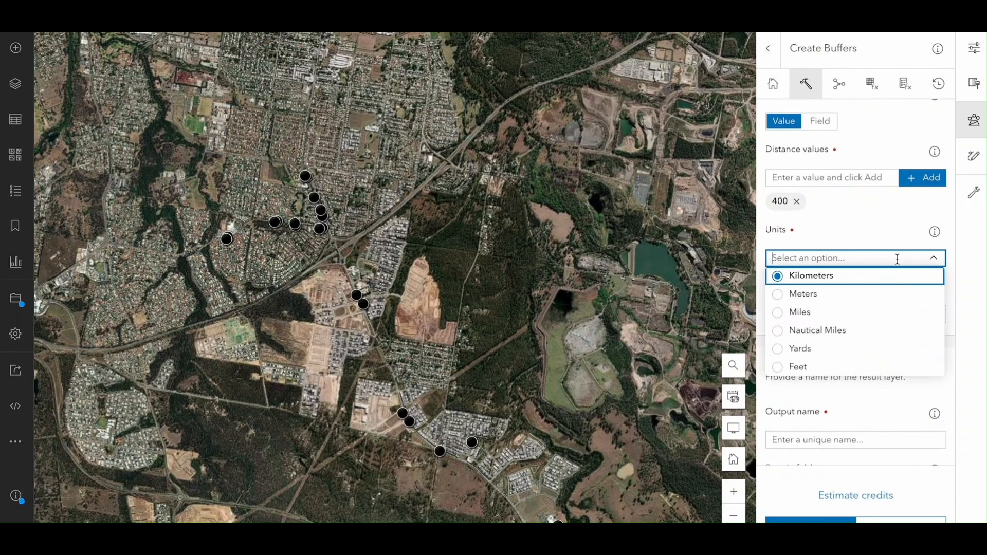
left_click(852, 294)
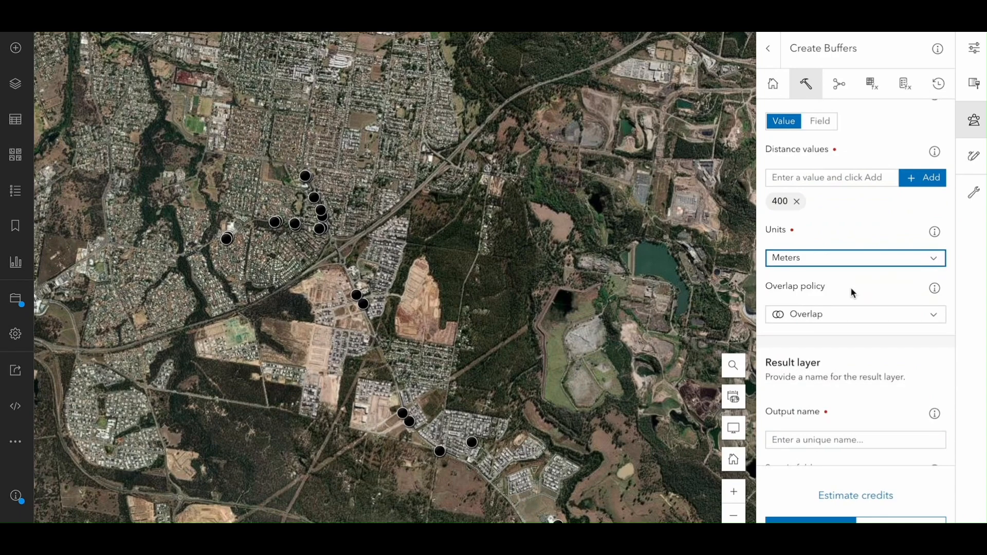
Name the output layer "Bus Stop Buffers" and run the buffer analysis.
scroll(851, 290, "down", 1)
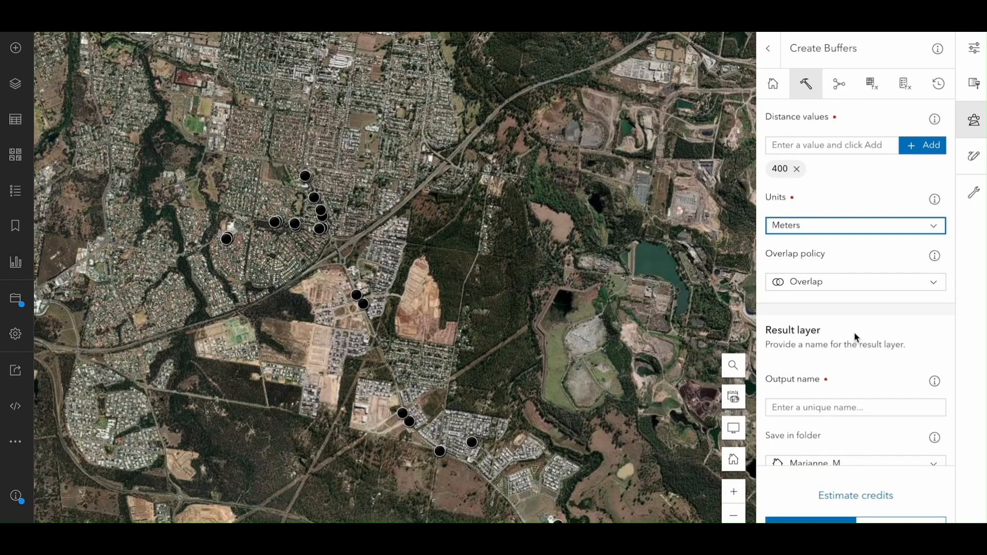
scroll(856, 336, "down", 3)
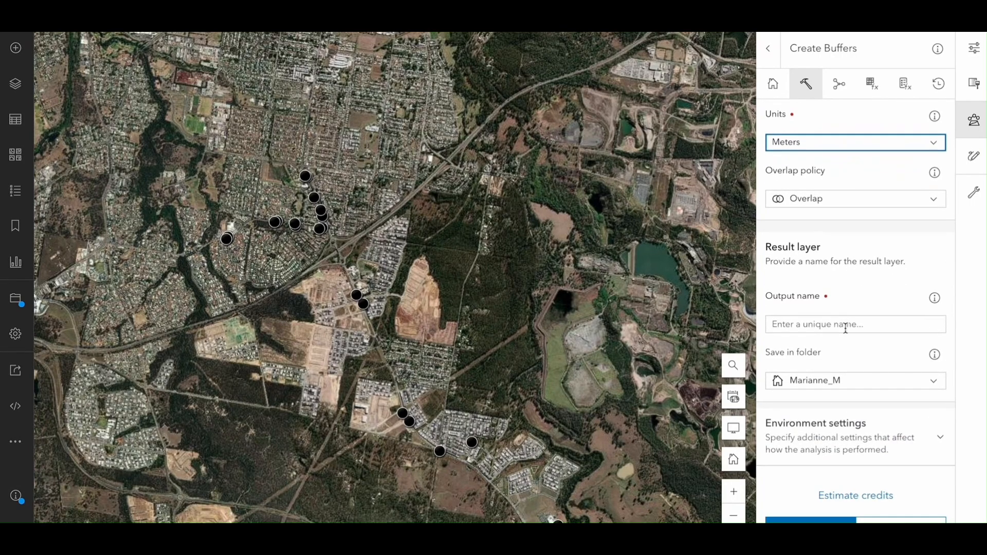
left_click(845, 327)
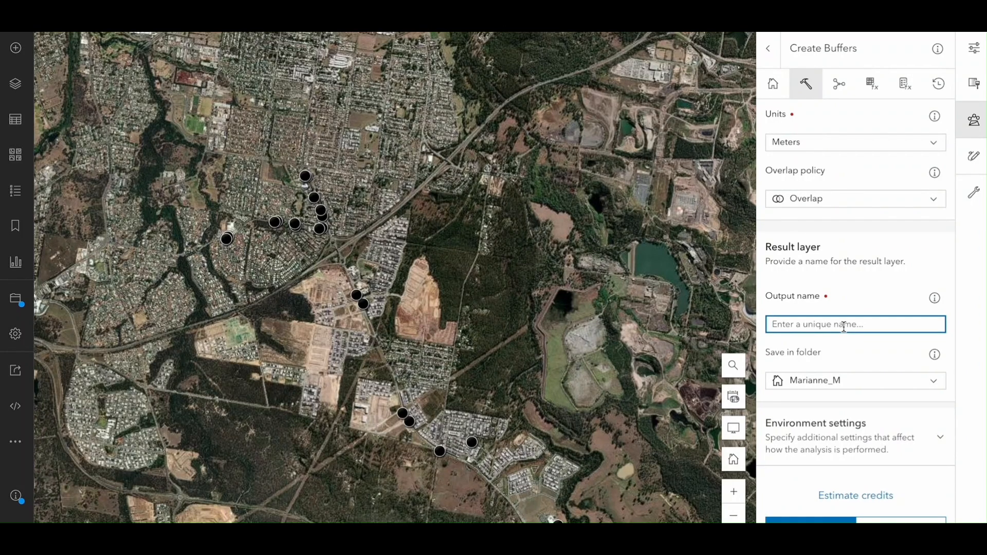
type("Bus Stop Buffers")
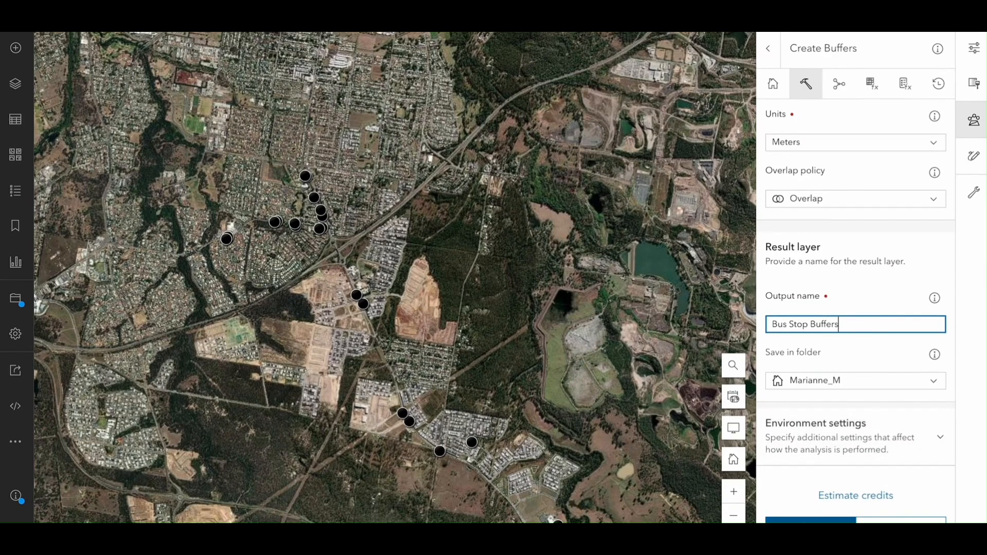
left_click(810, 521)
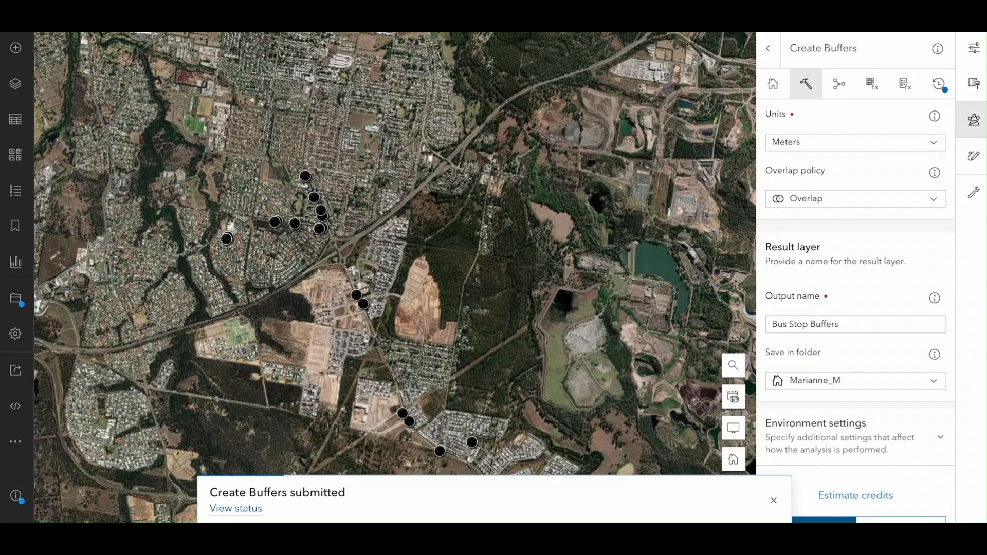
key("super+shift+5")
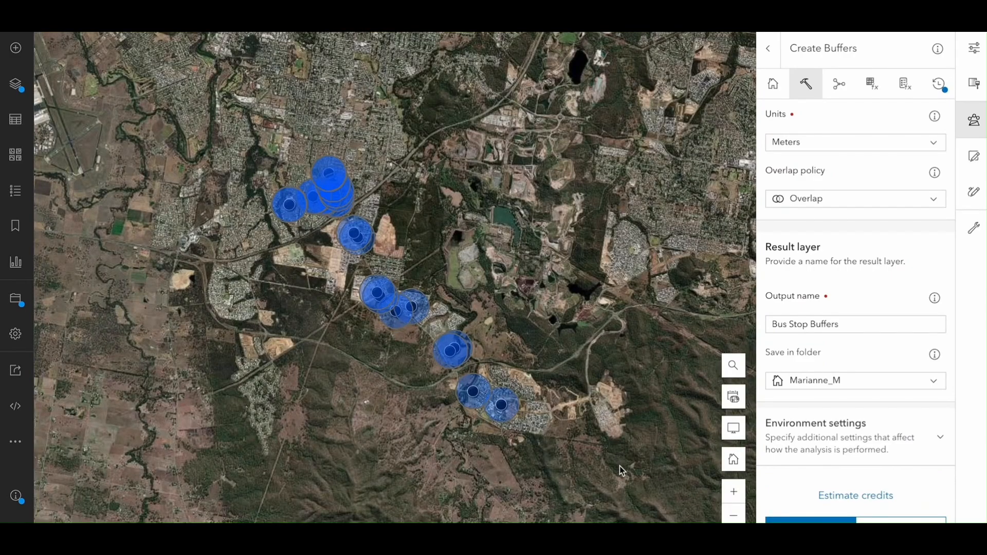
Examine the buffers around the bus stops across the map, both close up and as a whole.
left_click(733, 492)
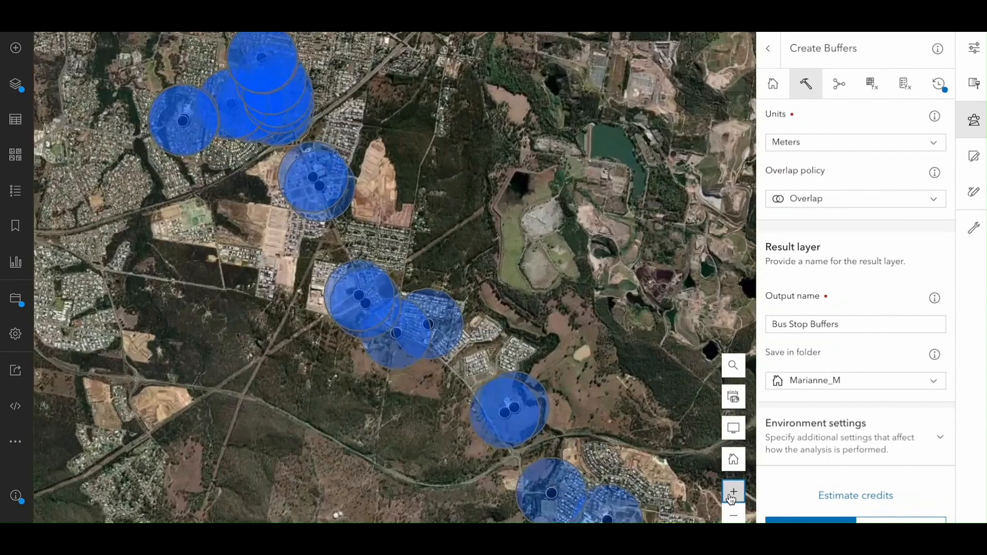
left_click_drag(683, 485, 617, 414)
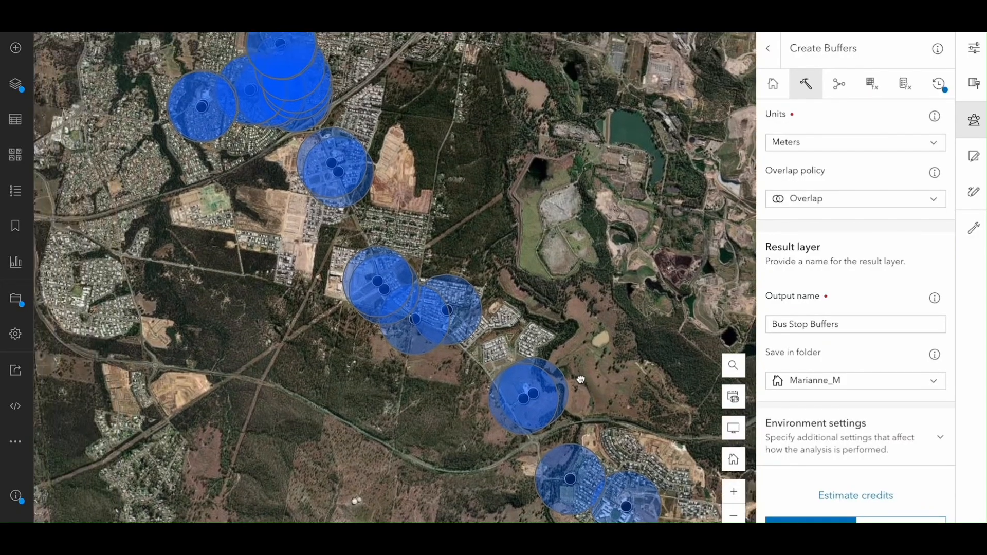
left_click_drag(493, 321, 578, 380)
left_click_drag(437, 252, 453, 344)
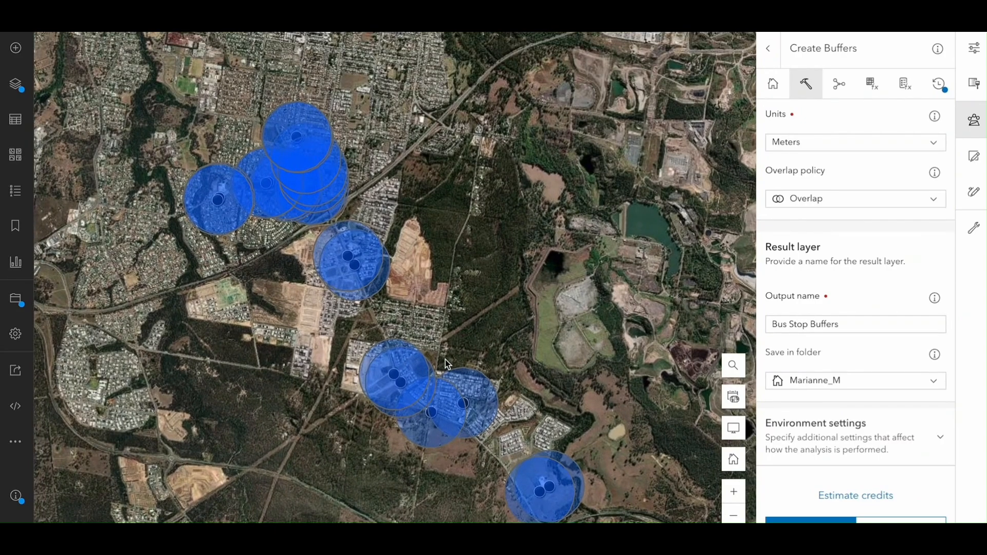
left_click_drag(573, 435, 532, 400)
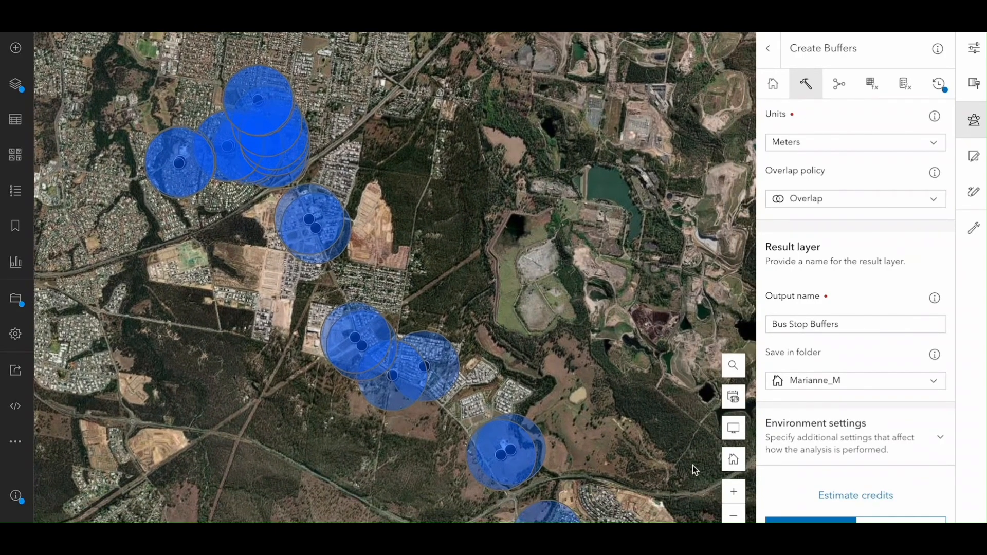
left_click(733, 515)
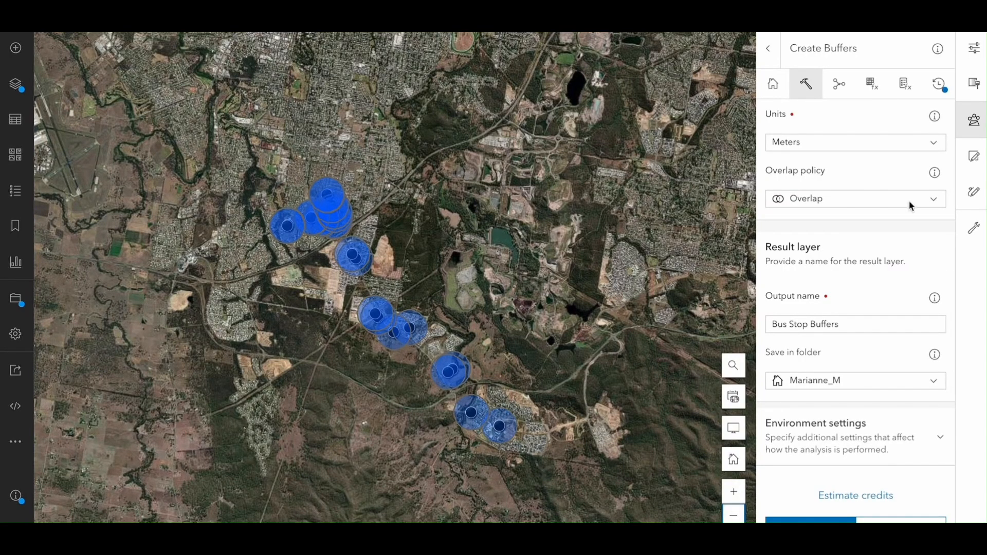
Remove the 400 distance value from the buffer settings and add 800 in its place.
scroll(903, 193, "up", 2)
scroll(900, 187, "up", 5)
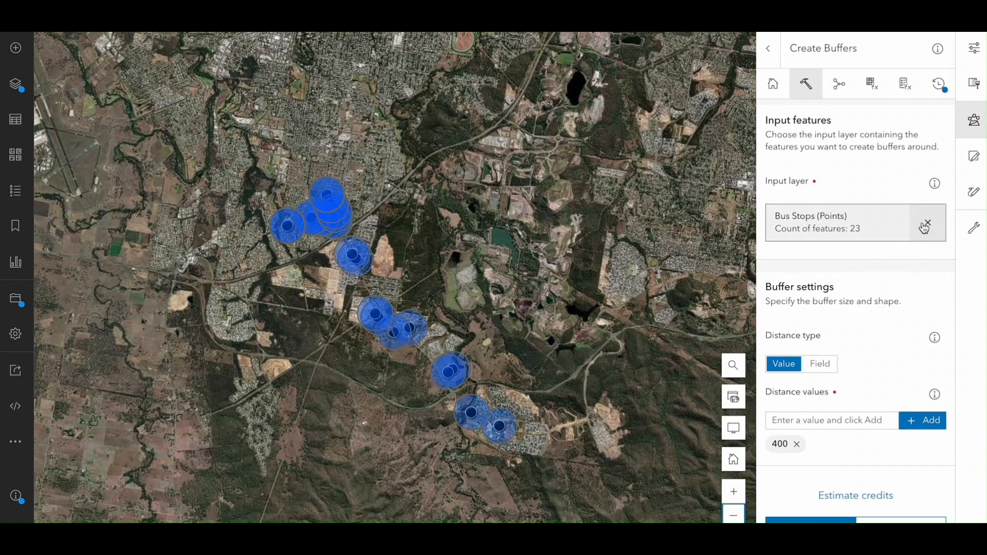
scroll(923, 224, "down", 5)
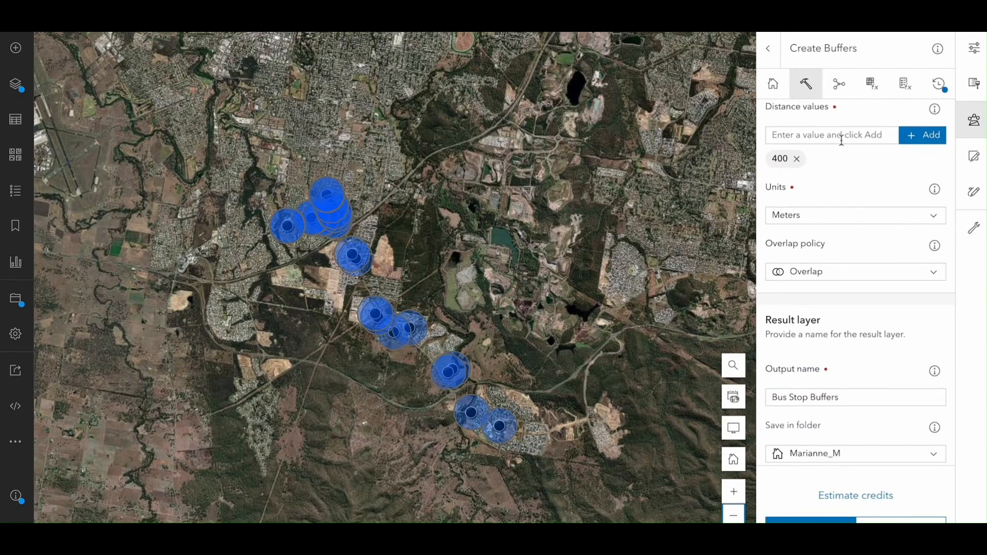
left_click(795, 161)
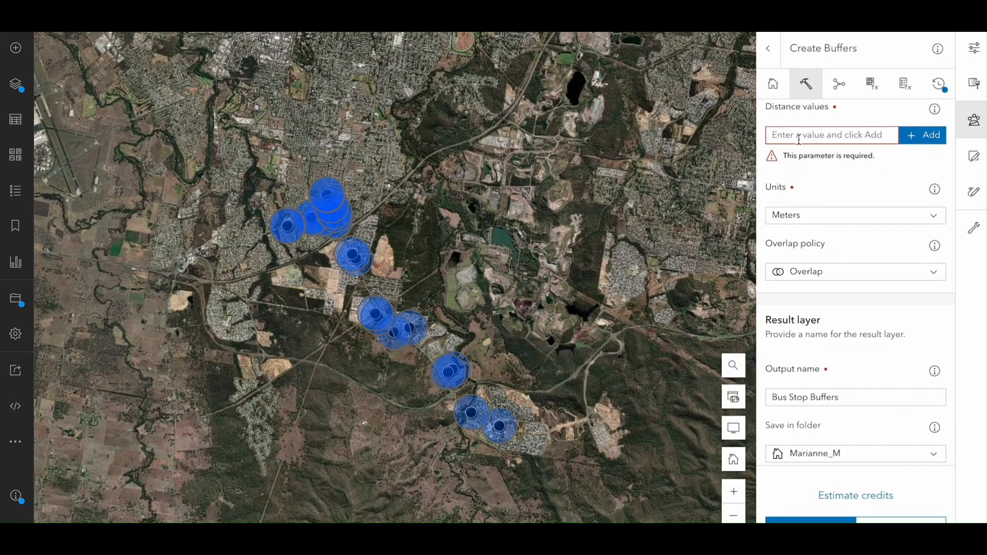
left_click(798, 138)
type("800")
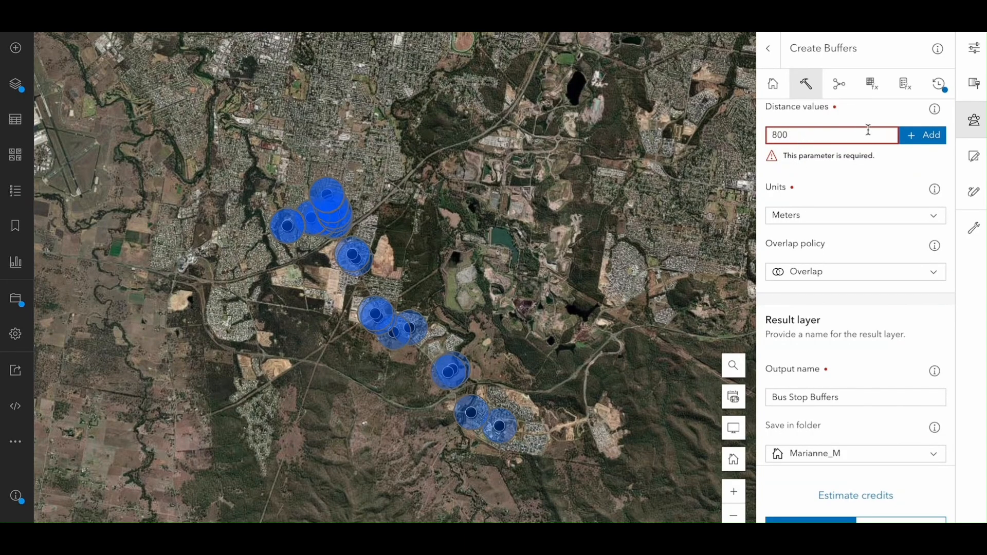
left_click(928, 137)
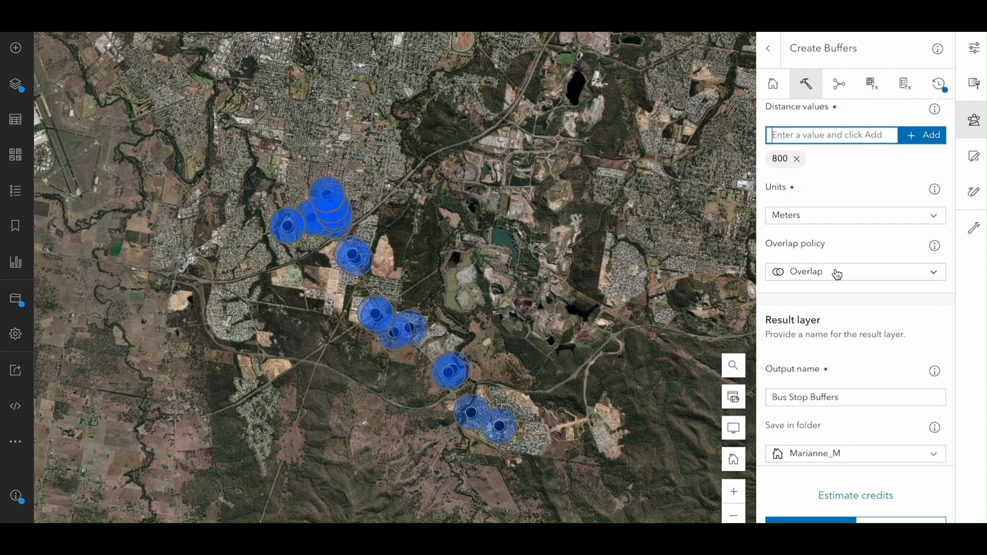
Name the output layer "Bus Stop Buffers 800" and run the buffer analysis.
scroll(837, 273, "down", 1)
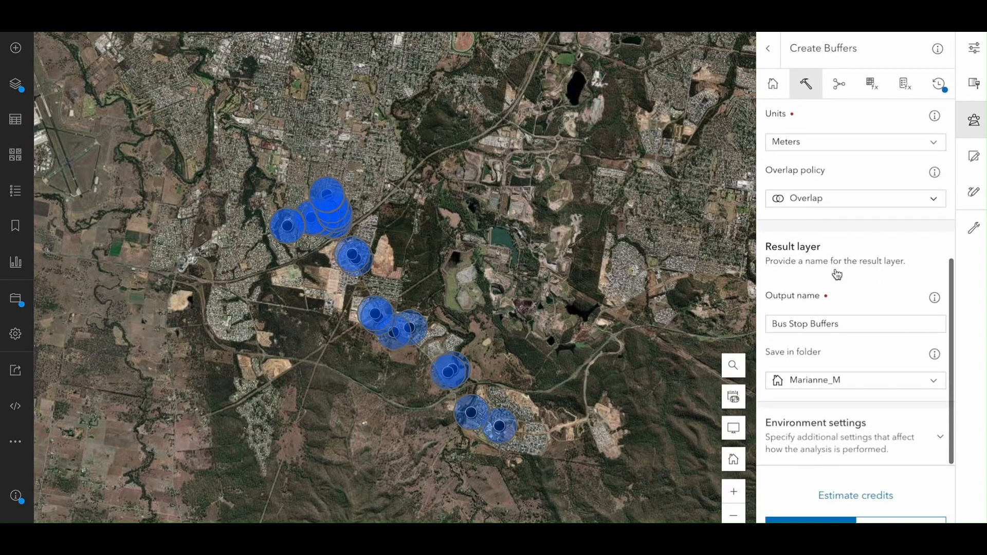
left_click(851, 325)
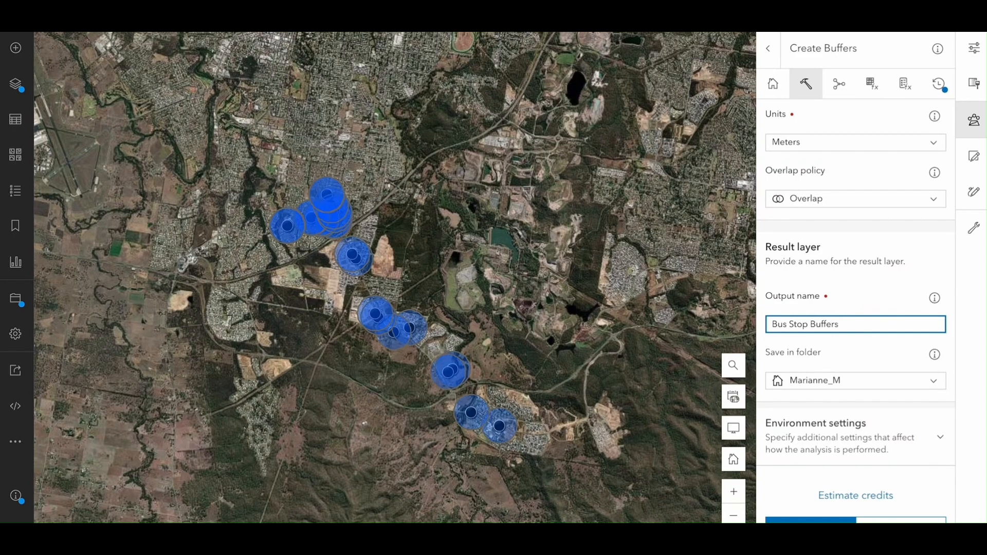
type("800")
left_click(822, 519)
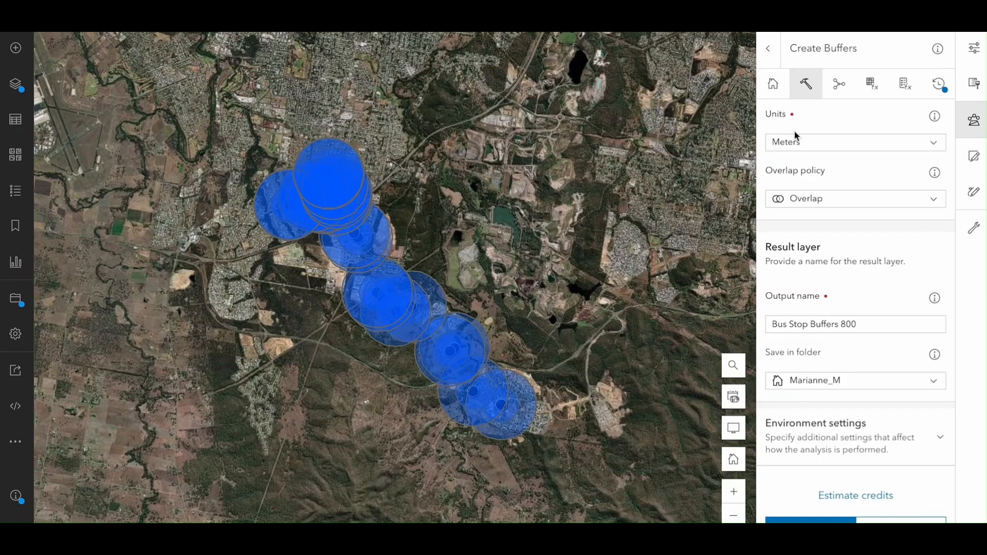
Close the analysis tools and change the fill color of the Bus Stop Buffers 800 layer to red.
left_click(768, 48)
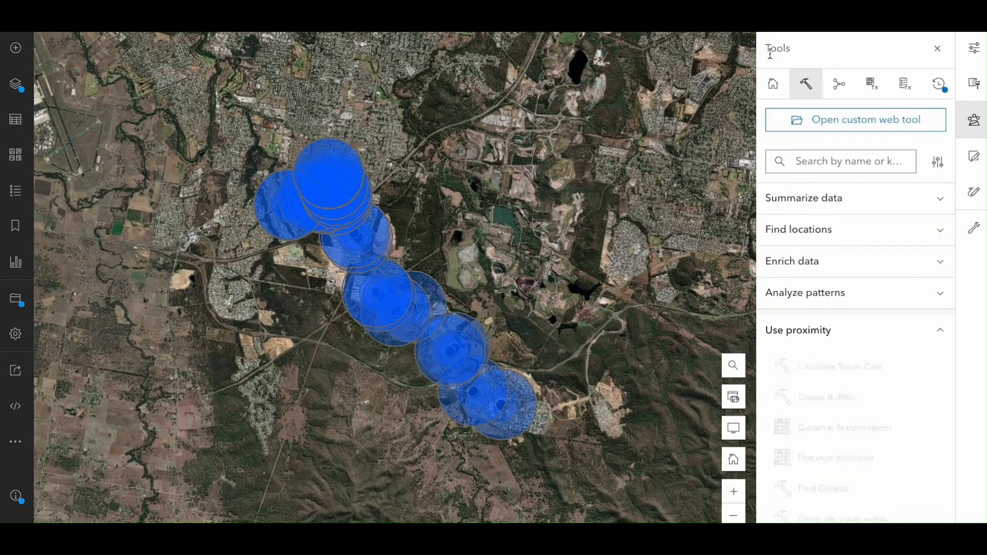
left_click(933, 48)
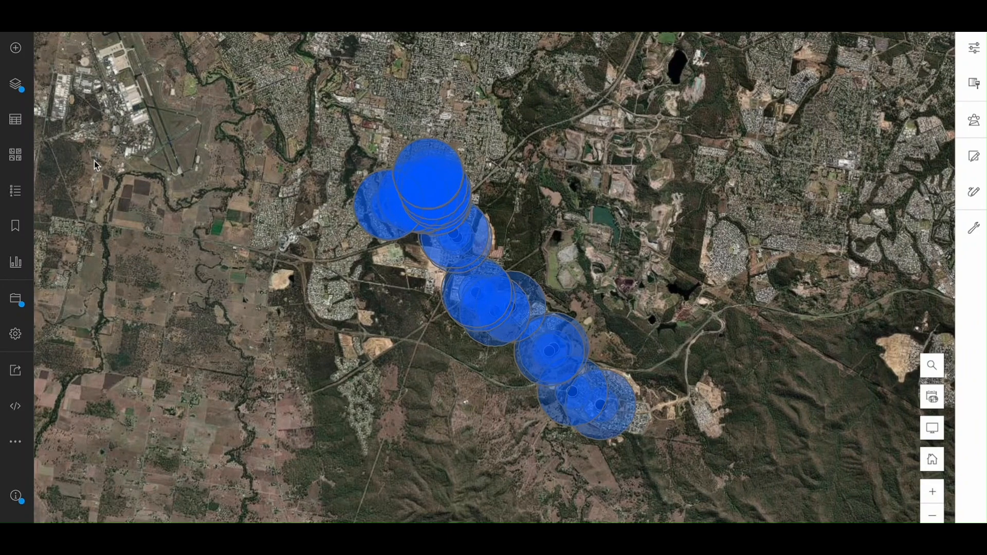
left_click(21, 92)
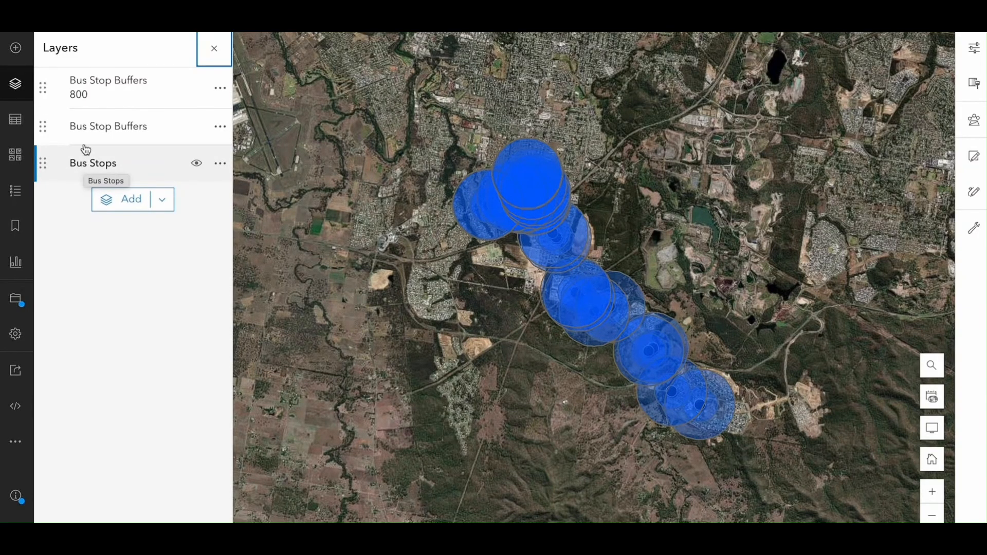
left_click(101, 99)
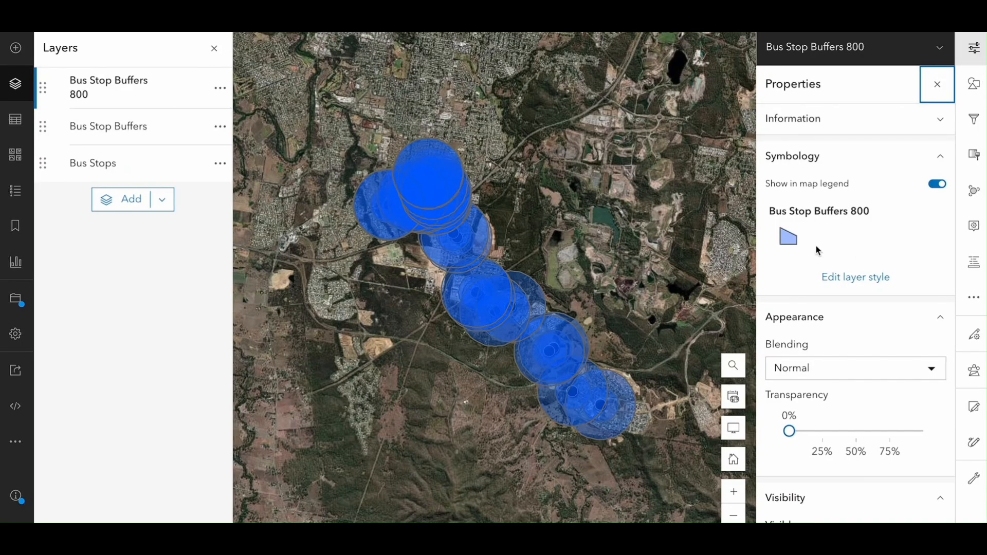
left_click(844, 280)
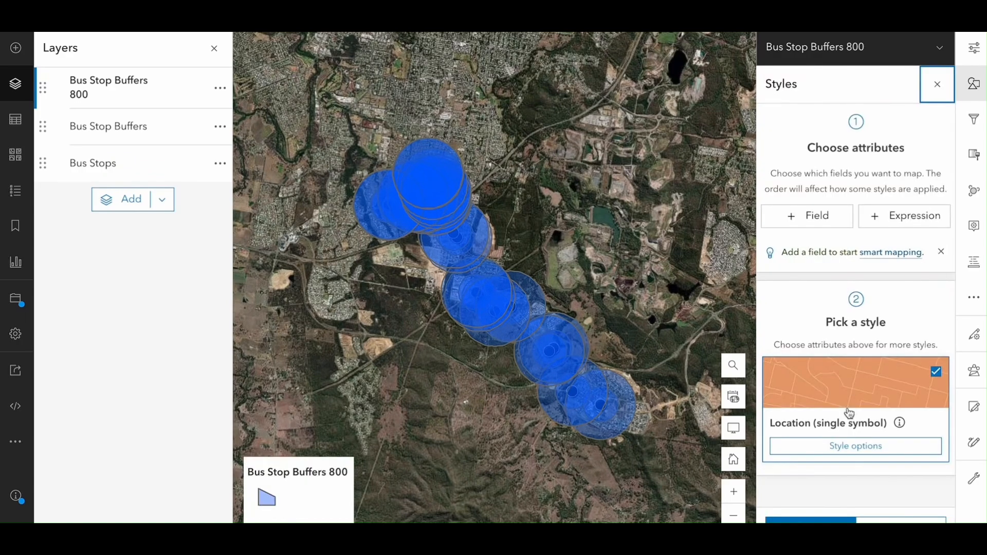
left_click(846, 455)
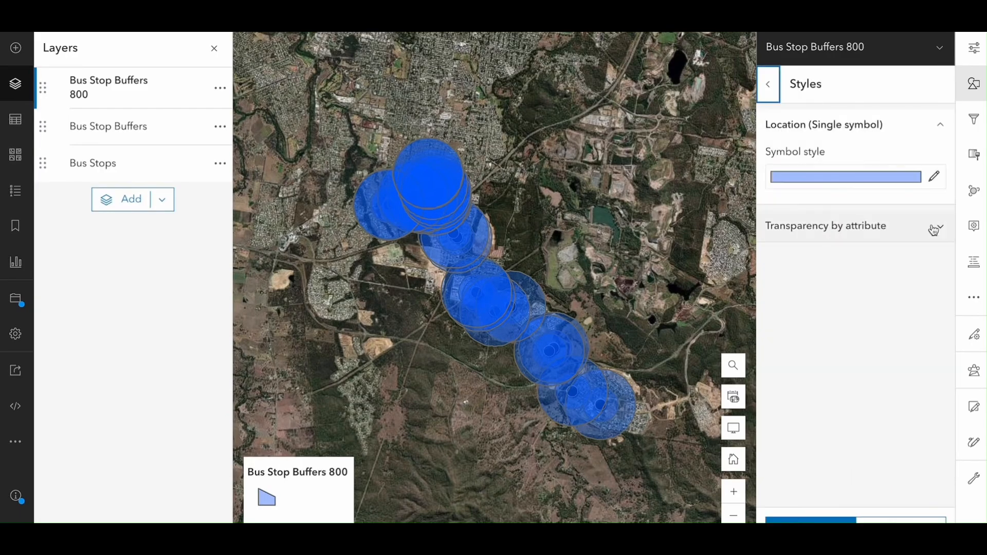
left_click(934, 179)
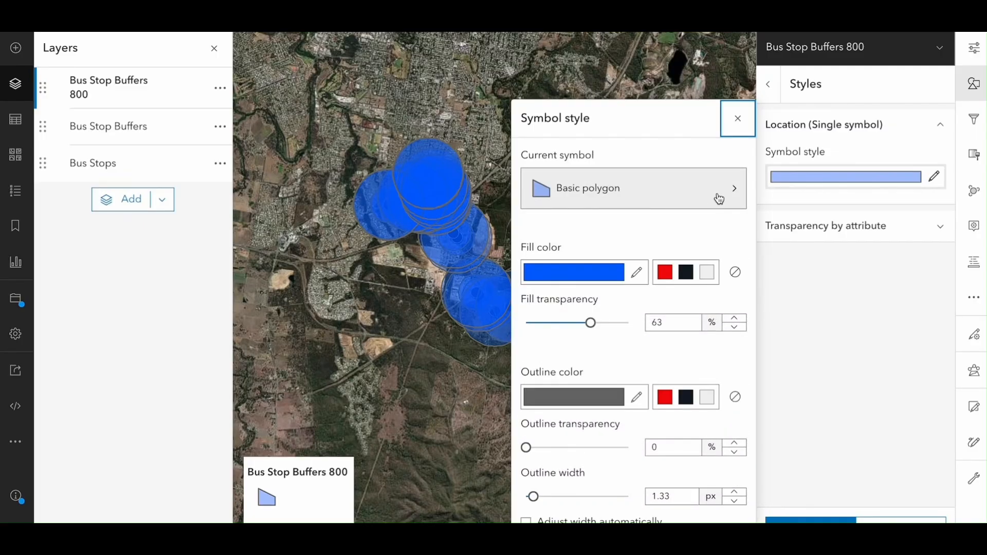
left_click(666, 274)
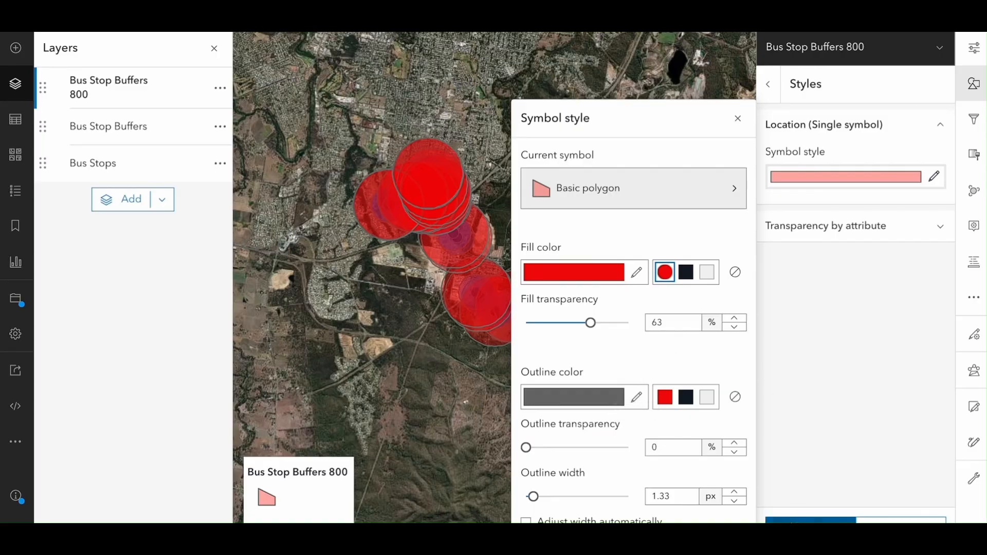
left_click(811, 522)
left_click(810, 521)
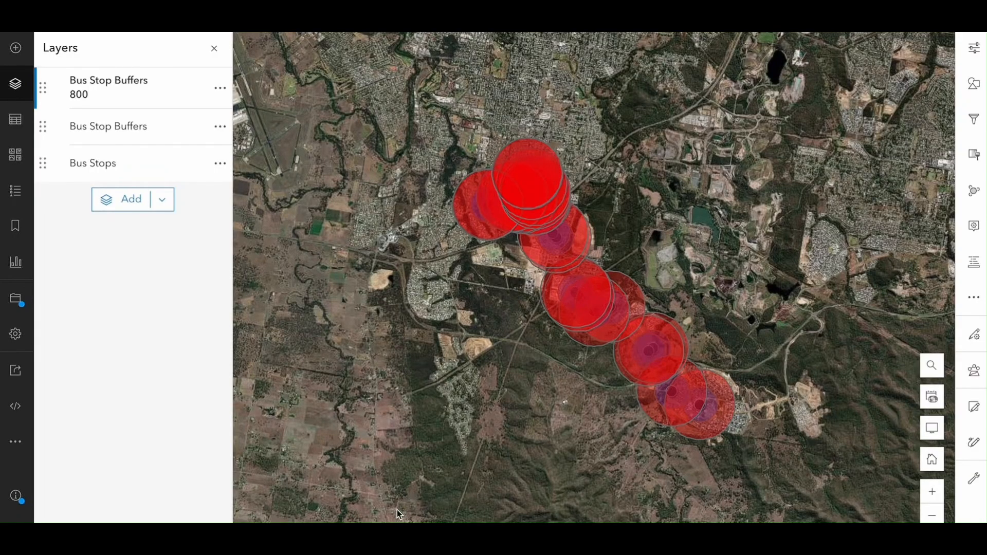
Move the Bus Stop Buffers layer above Bus Stop Buffers 800 and check both by switching their visibility off and on.
left_click(43, 127)
left_click_drag(44, 127, 45, 87)
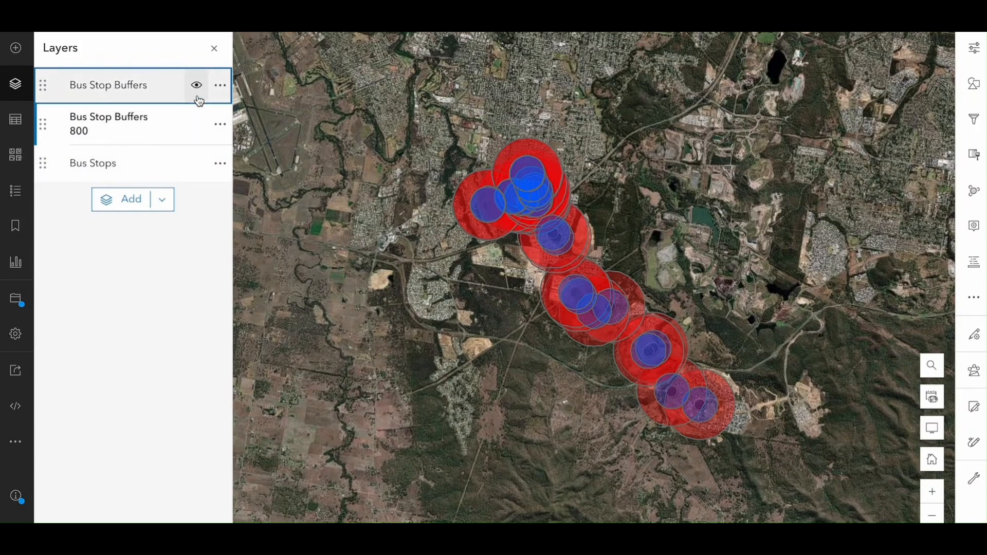
left_click(196, 88)
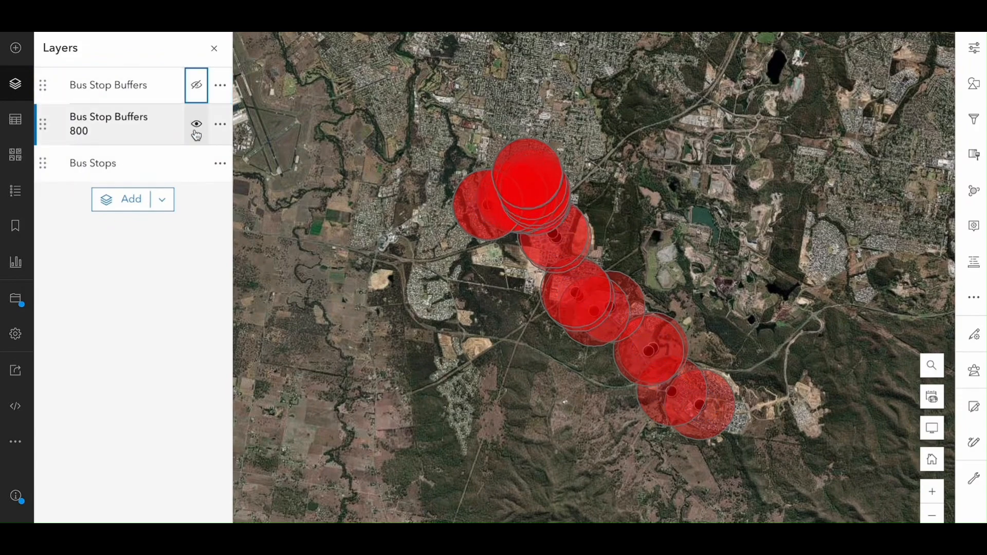
left_click(196, 124)
left_click(196, 125)
left_click(201, 92)
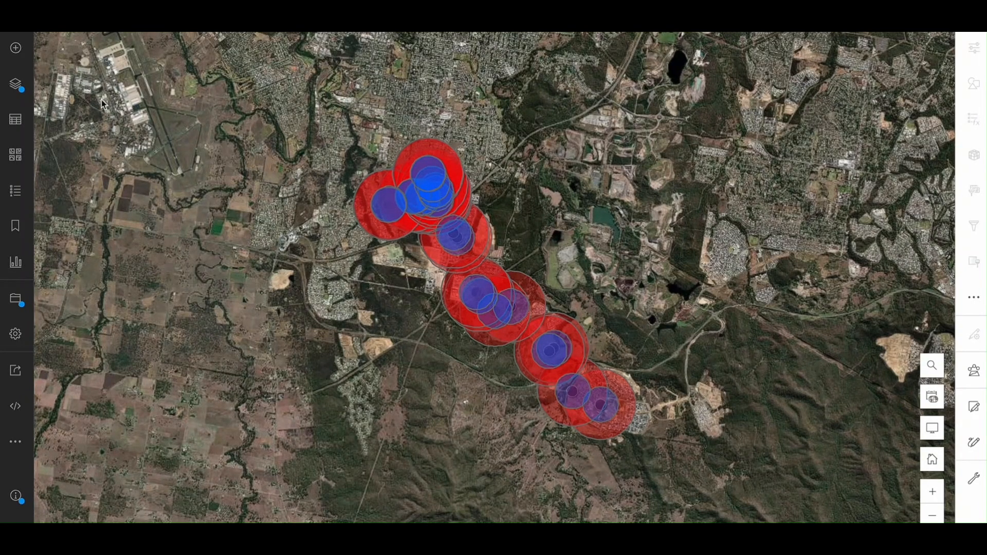
Search ArcGIS Online for "Qld train" and add the QLD Rail Network feature layer to the map.
left_click(16, 50)
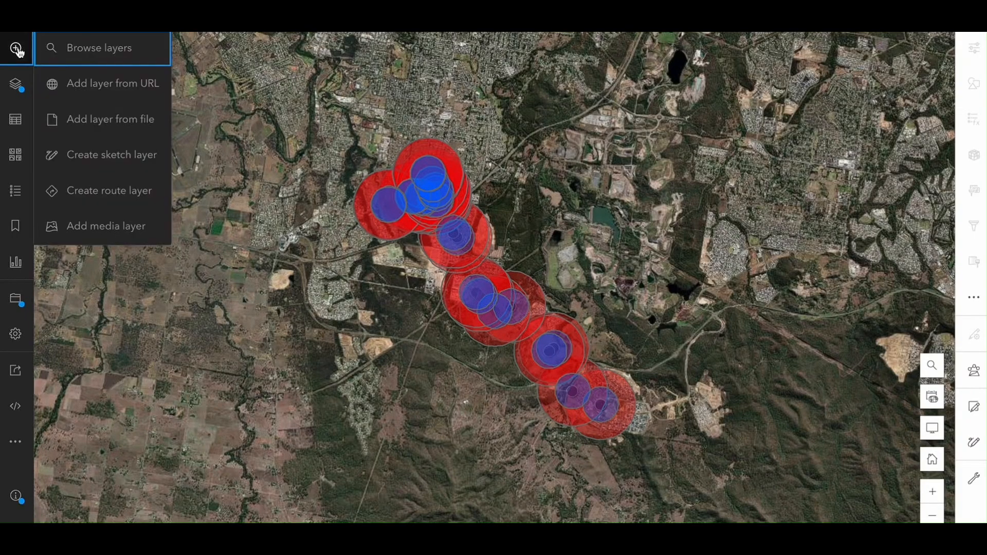
left_click(72, 51)
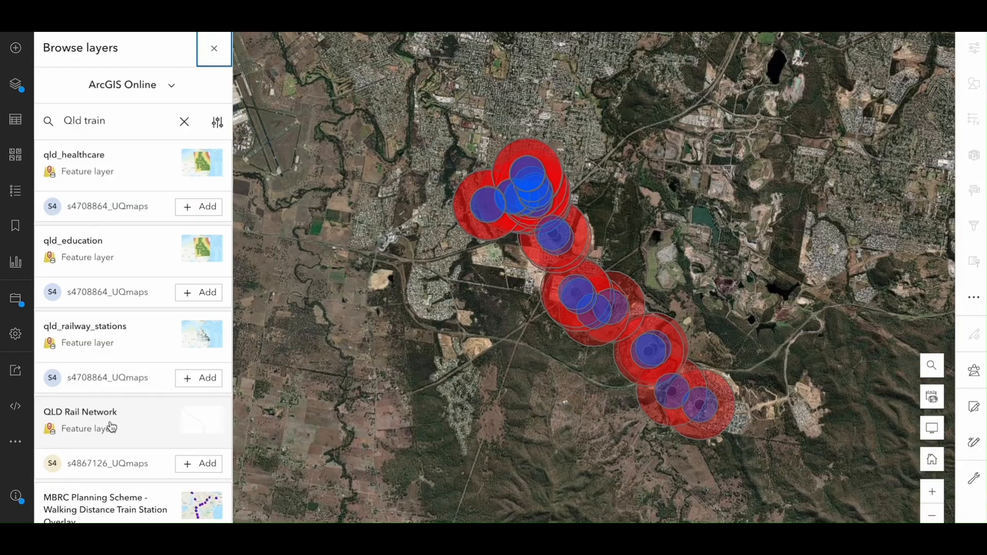
left_click(185, 464)
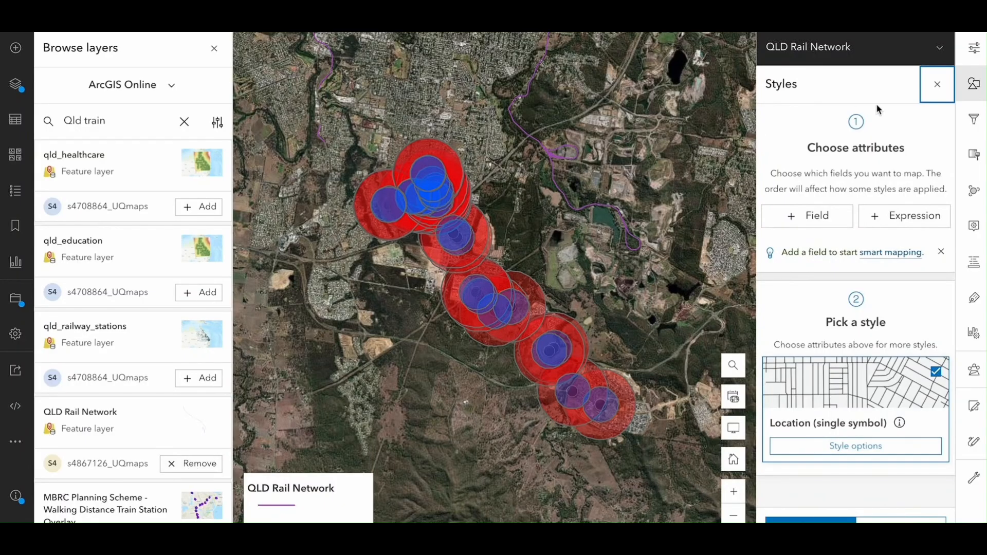
left_click(936, 87)
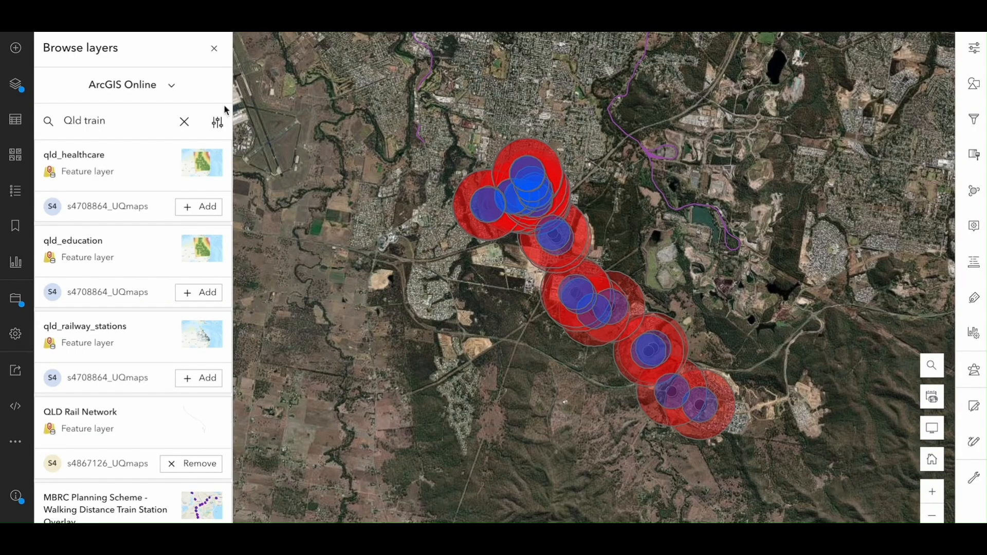
Change the basemap to Light Gray Canvas and check the rail network around the bus stop buffers.
left_click(16, 154)
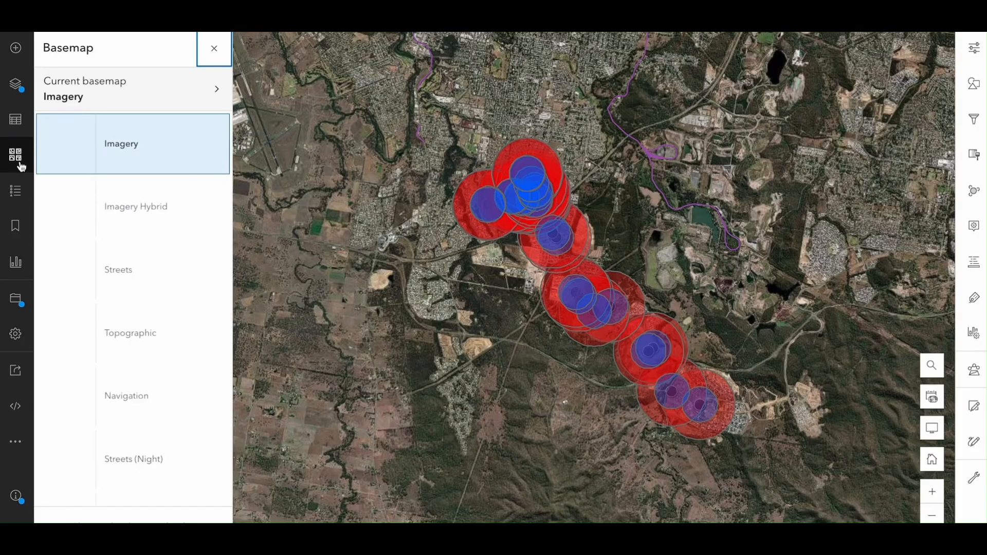
scroll(98, 272, "down", 3)
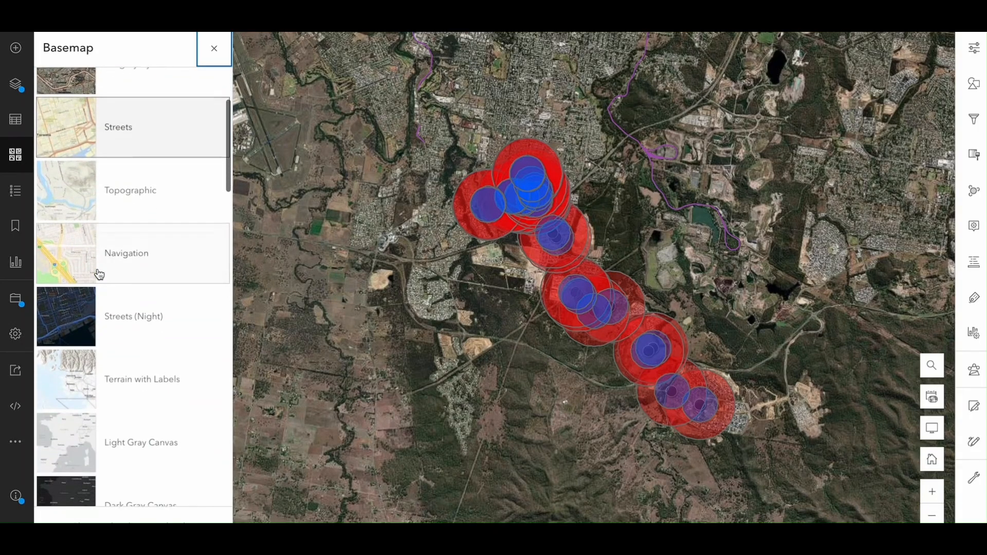
scroll(99, 274, "down", 1)
left_click(70, 393)
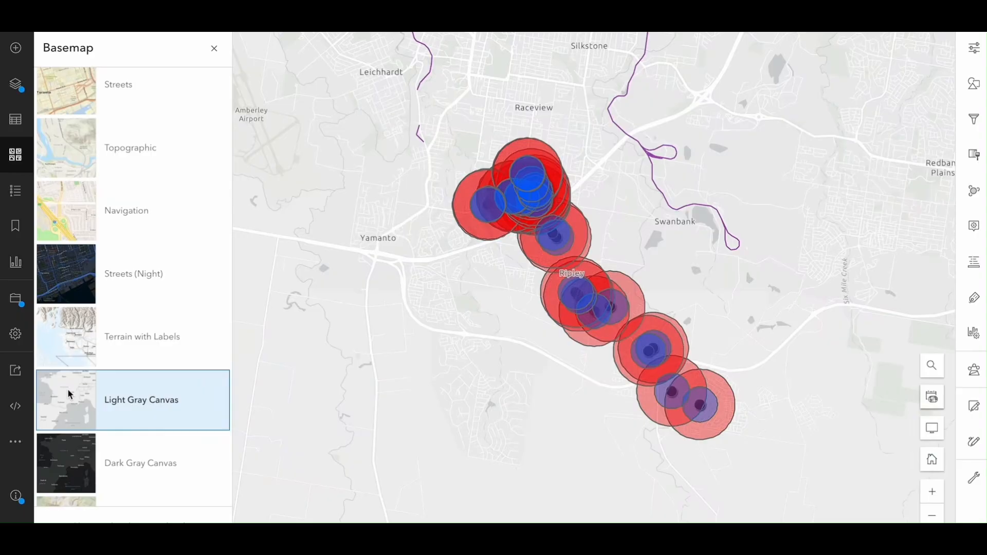
left_click(214, 48)
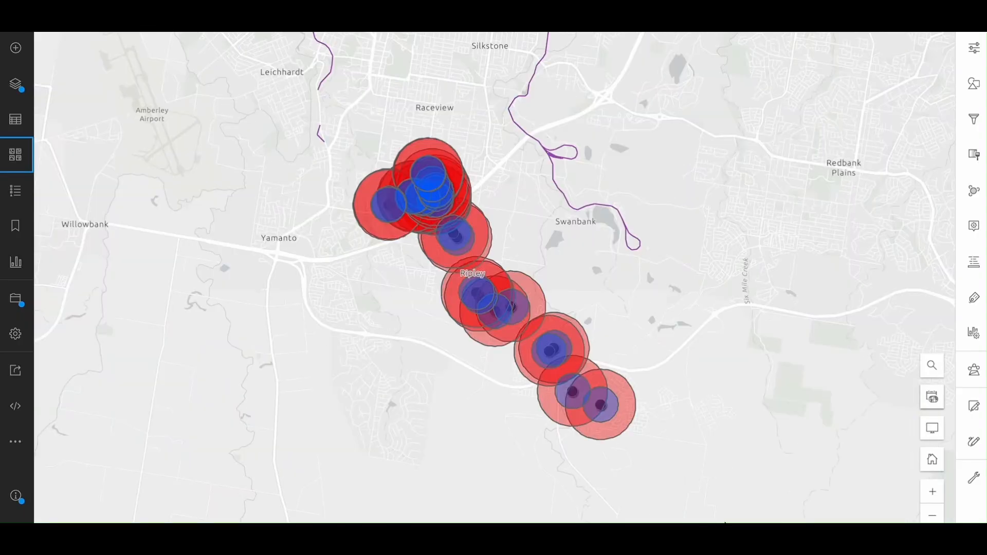
left_click(933, 516)
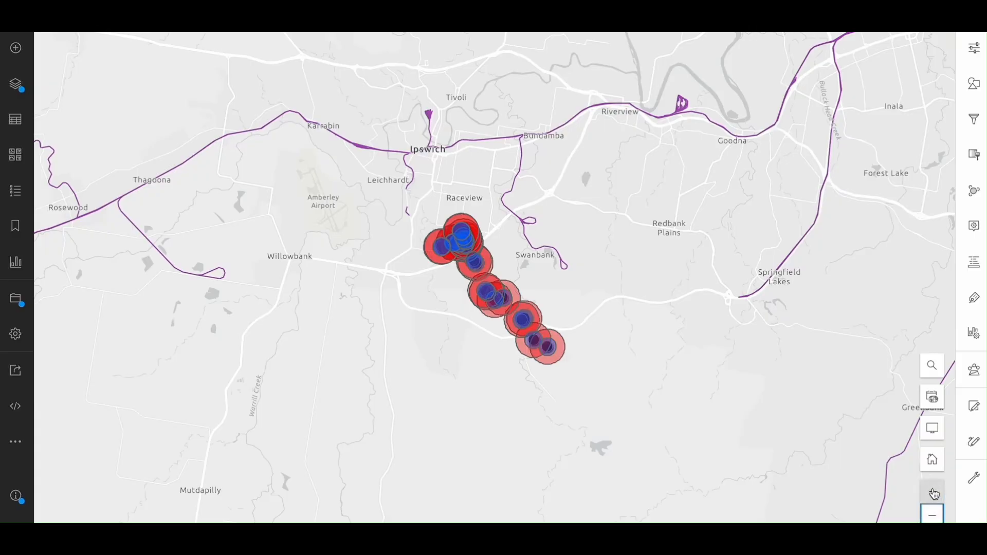
left_click(933, 495)
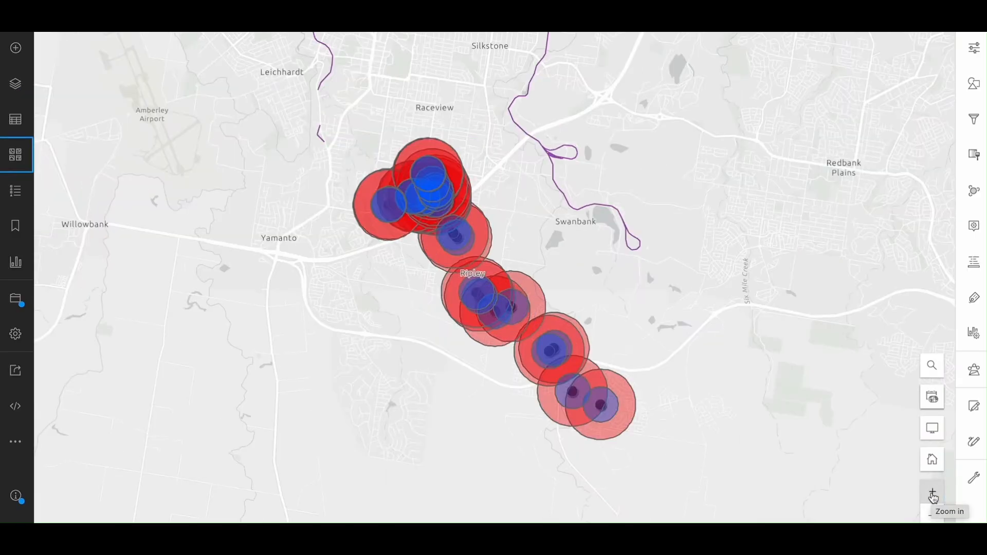